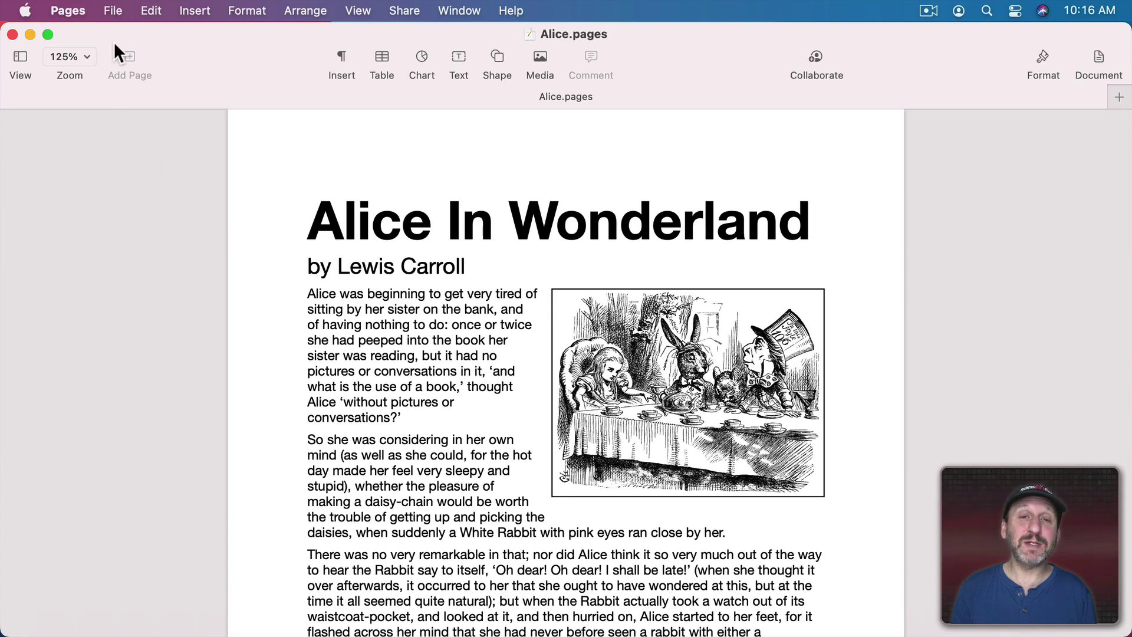
Protect Alice.pages with a password required to open it, verified and set without a hint
{"action": "left_click", "coordinate": [113, 12]}
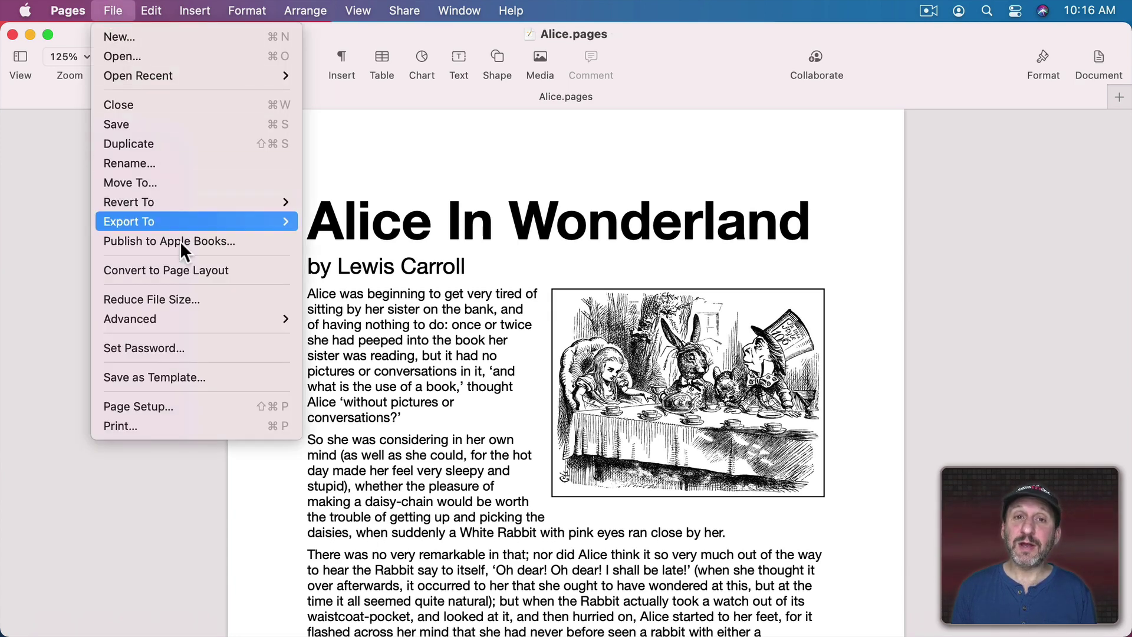
{"action": "left_click", "coordinate": [173, 344]}
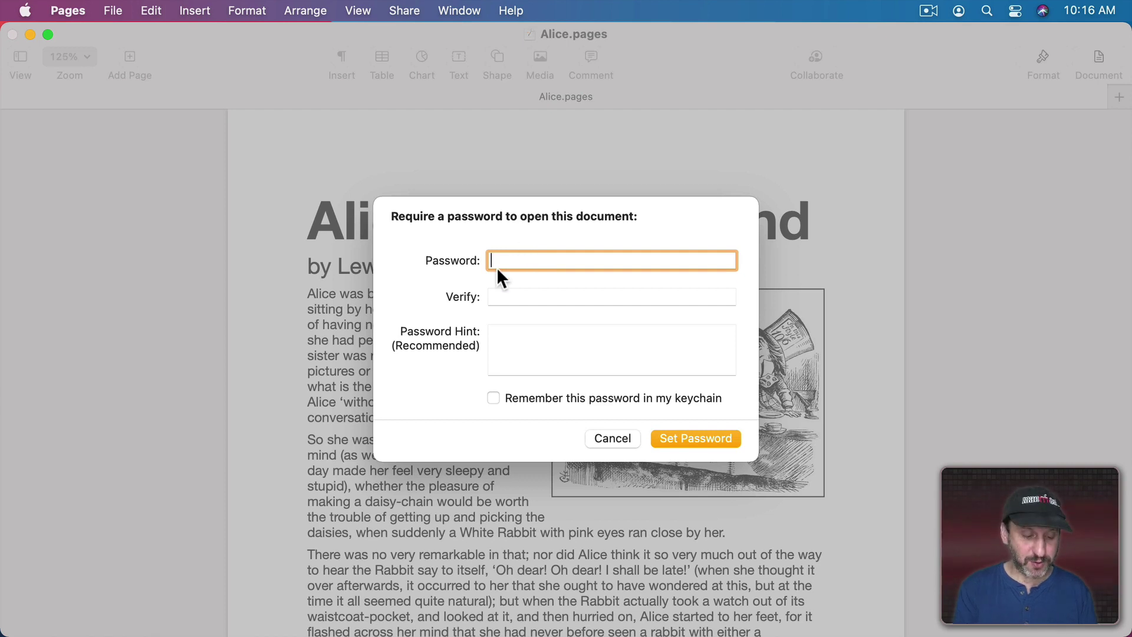
{"action": "type", "text": "1234"}
{"action": "key", "text": "Tab"}
{"action": "type", "text": "1234"}
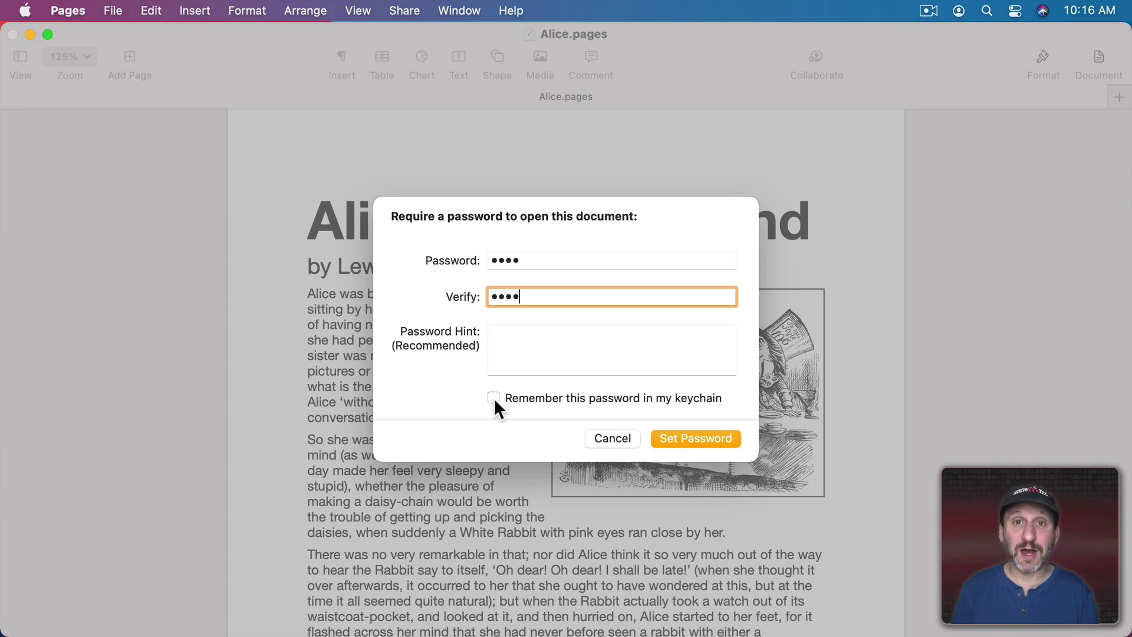
{"action": "left_click", "coordinate": [688, 438]}
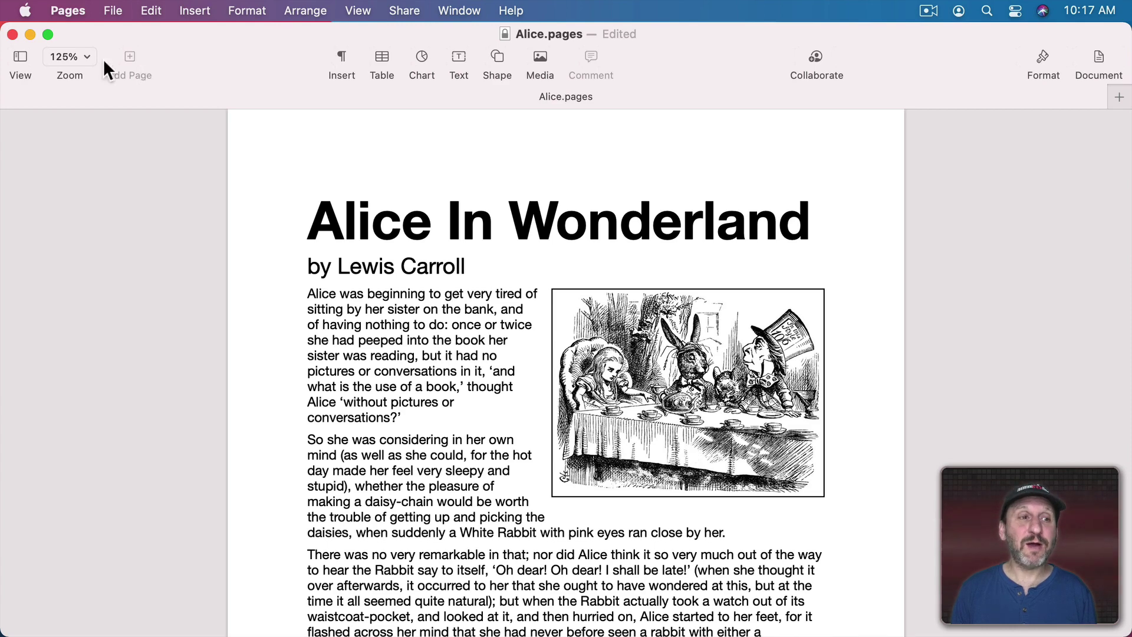
Close Alice.pages, reopen it from the desktop by entering its password, and bring up Change Password
{"action": "left_click", "coordinate": [12, 34]}
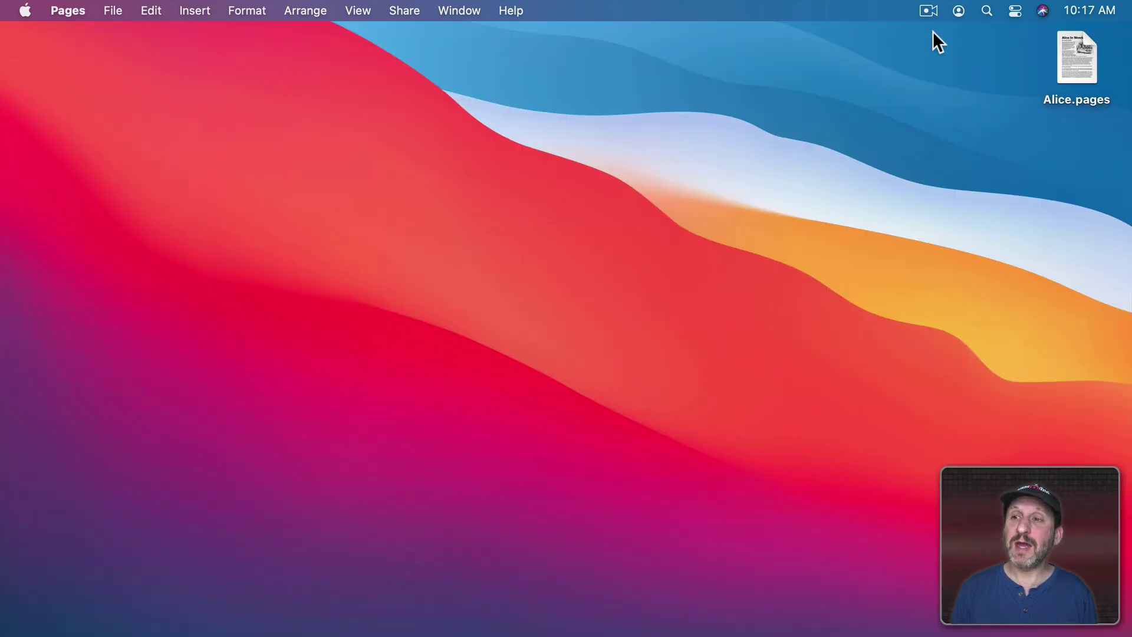
{"action": "left_click", "coordinate": [1077, 58]}
{"action": "double_click", "coordinate": [1078, 58]}
{"action": "key", "text": "Tab"}
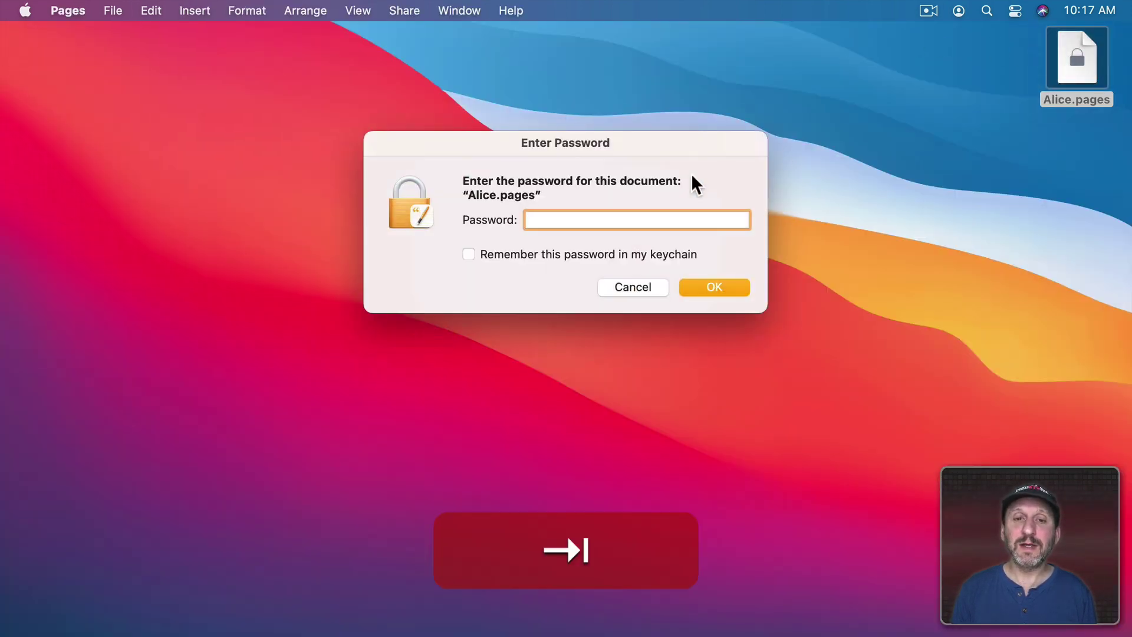
{"action": "key", "text": "Tab"}
{"action": "type", "text": "test"}
{"action": "key", "text": "Return"}
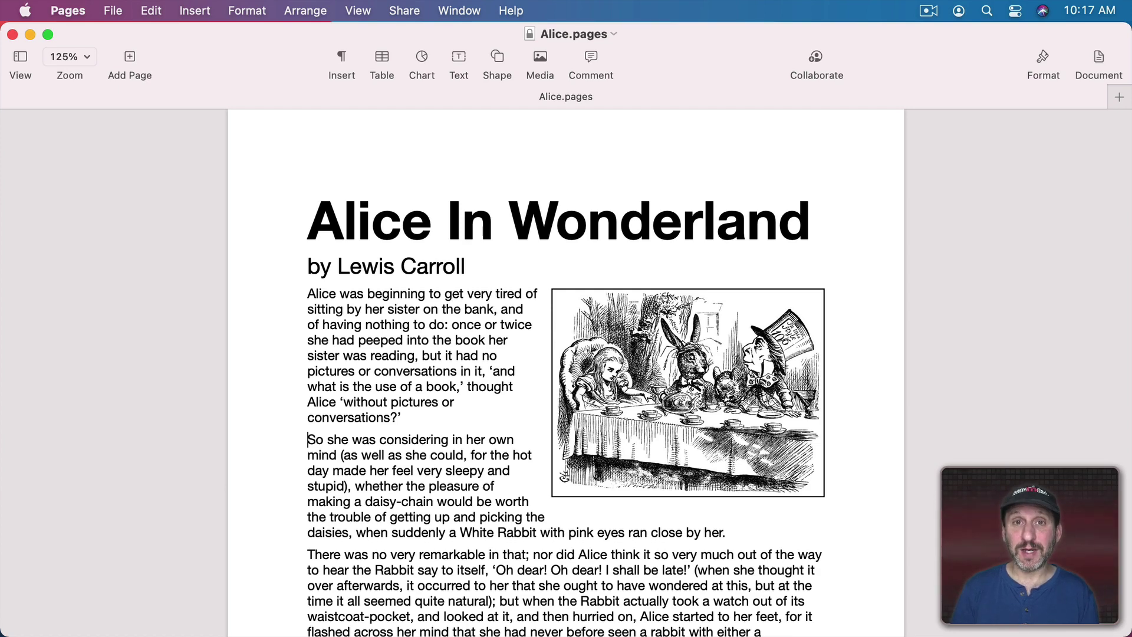
{"action": "left_click", "coordinate": [112, 10]}
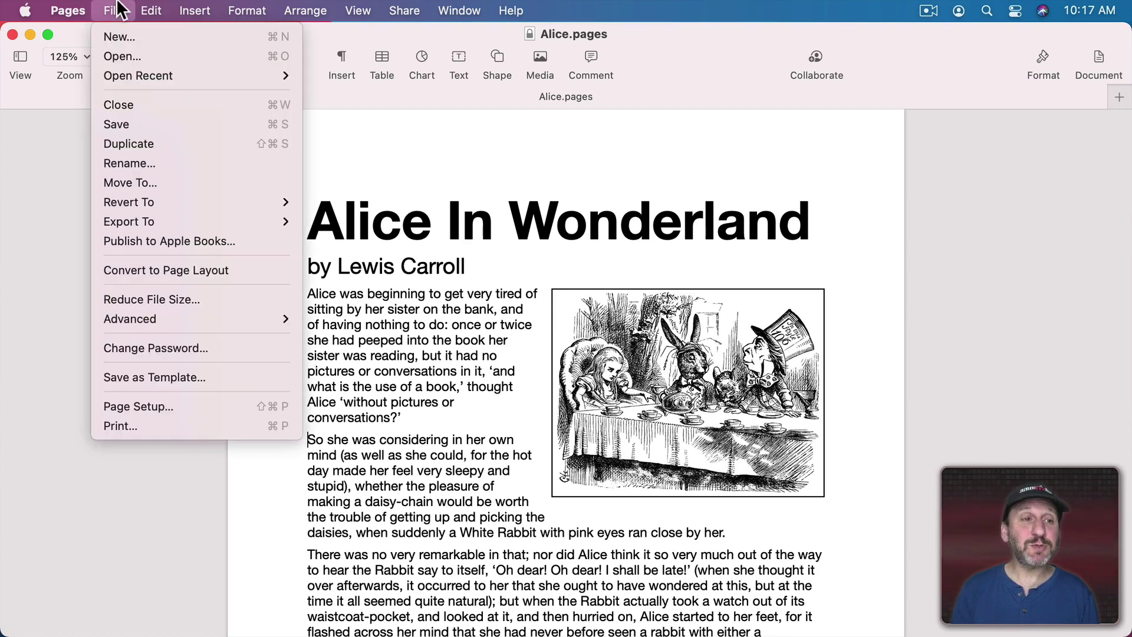
{"action": "left_click", "coordinate": [158, 348]}
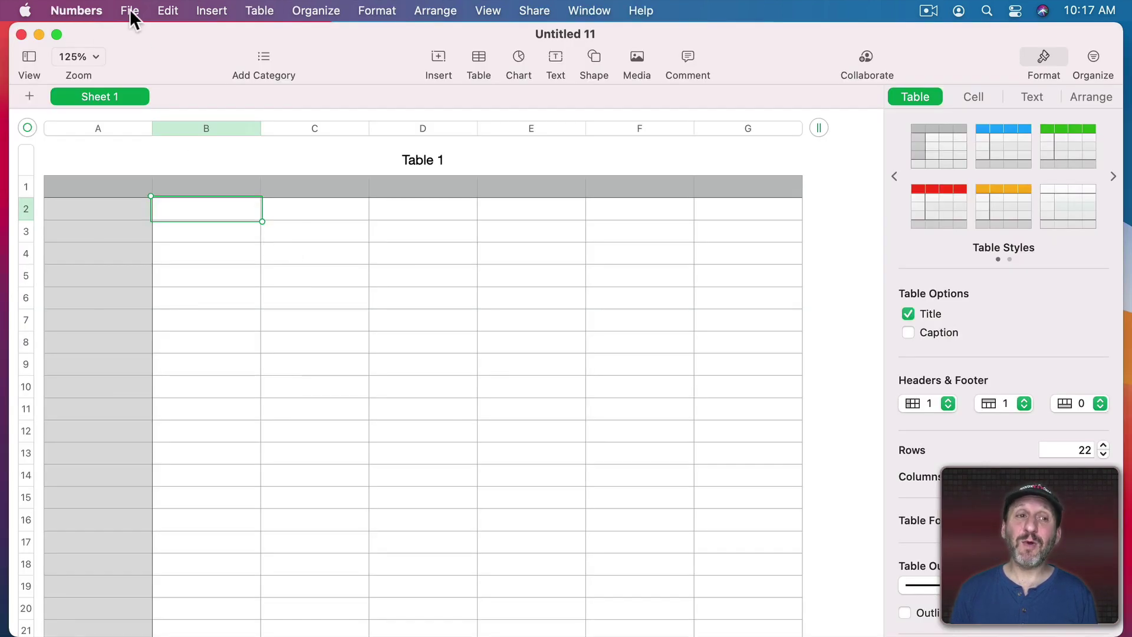
Show the Set Password sheet for the Numbers spreadsheet, then Keynote's presentation password setting
{"action": "left_click", "coordinate": [130, 10]}
{"action": "left_click", "coordinate": [197, 329]}
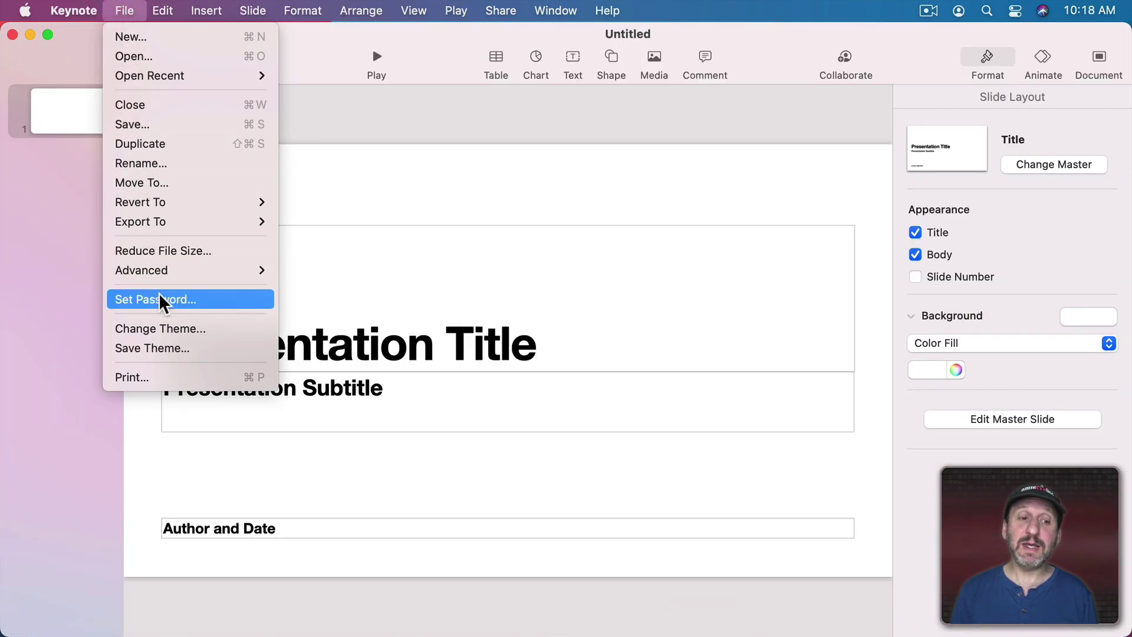
{"action": "left_click", "coordinate": [160, 298]}
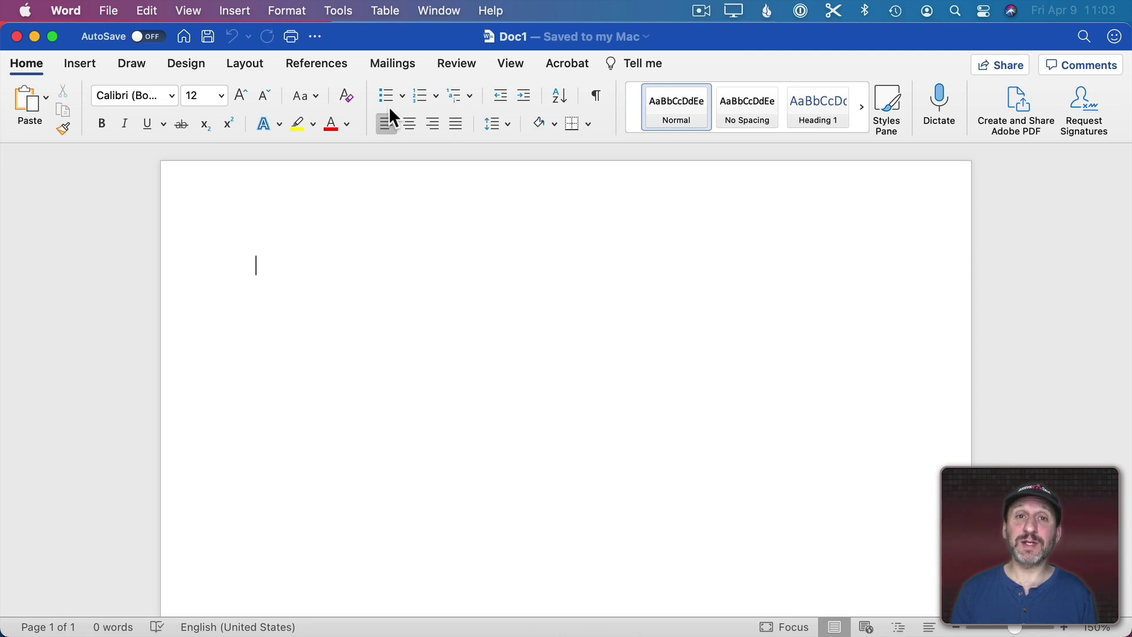
Bring up Word's Tools > Protect Document dialog for the blank document
{"action": "left_click", "coordinate": [339, 9]}
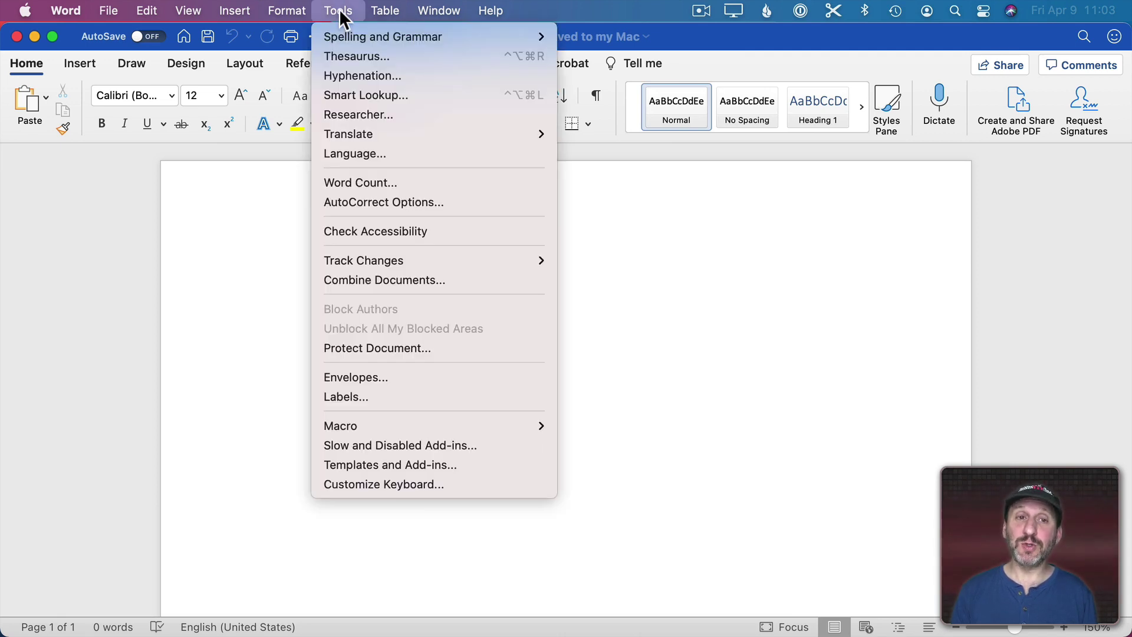
{"action": "left_click", "coordinate": [397, 348]}
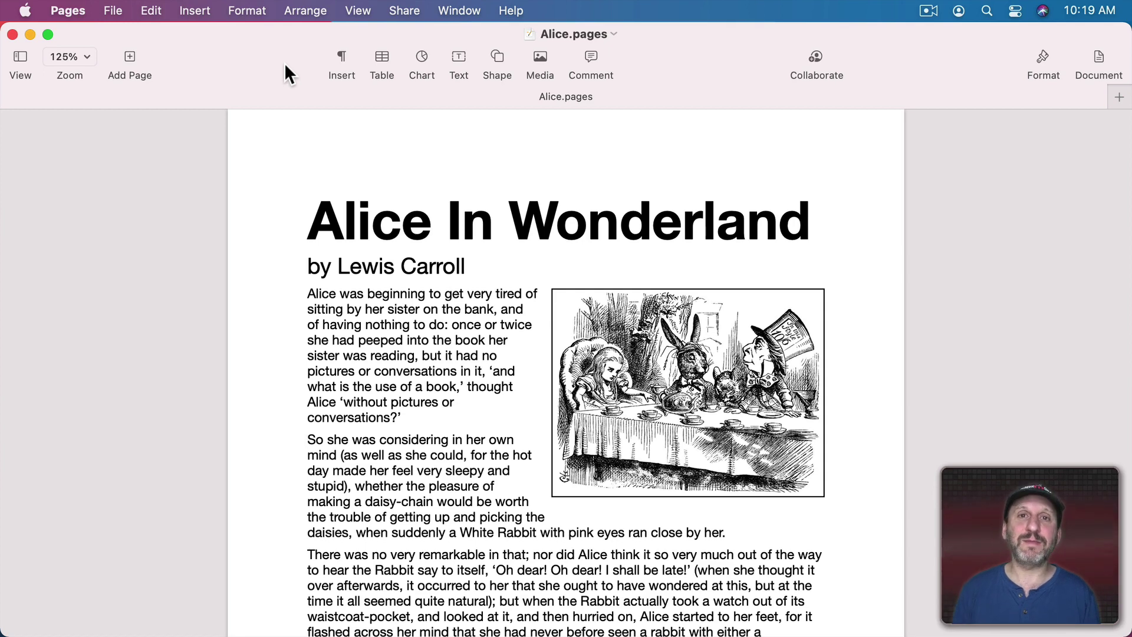
Export Alice.pages as a PDF that requires a password to open, saving Alice.pdf to the desktop
{"action": "left_click", "coordinate": [114, 10]}
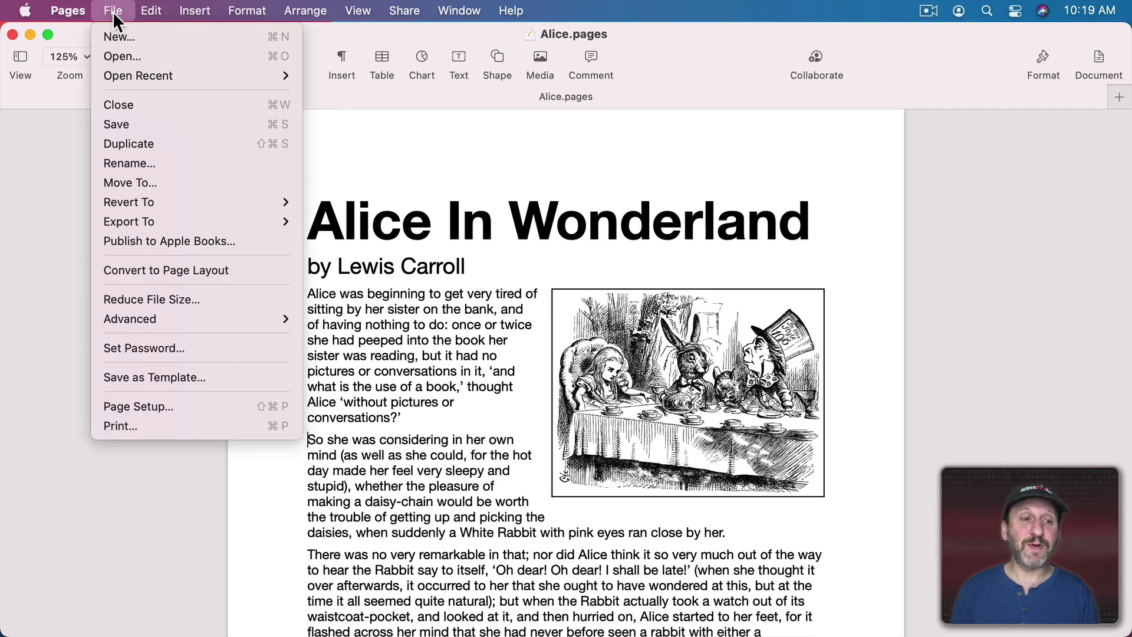
{"action": "mouse_move", "coordinate": [170, 221]}
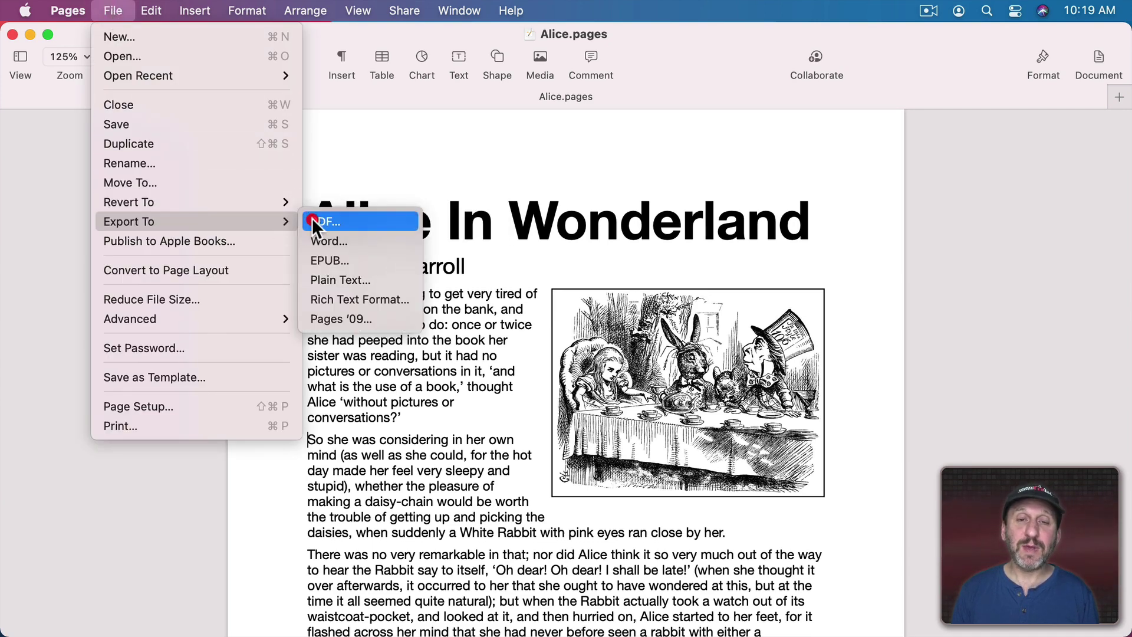
{"action": "left_click", "coordinate": [314, 222]}
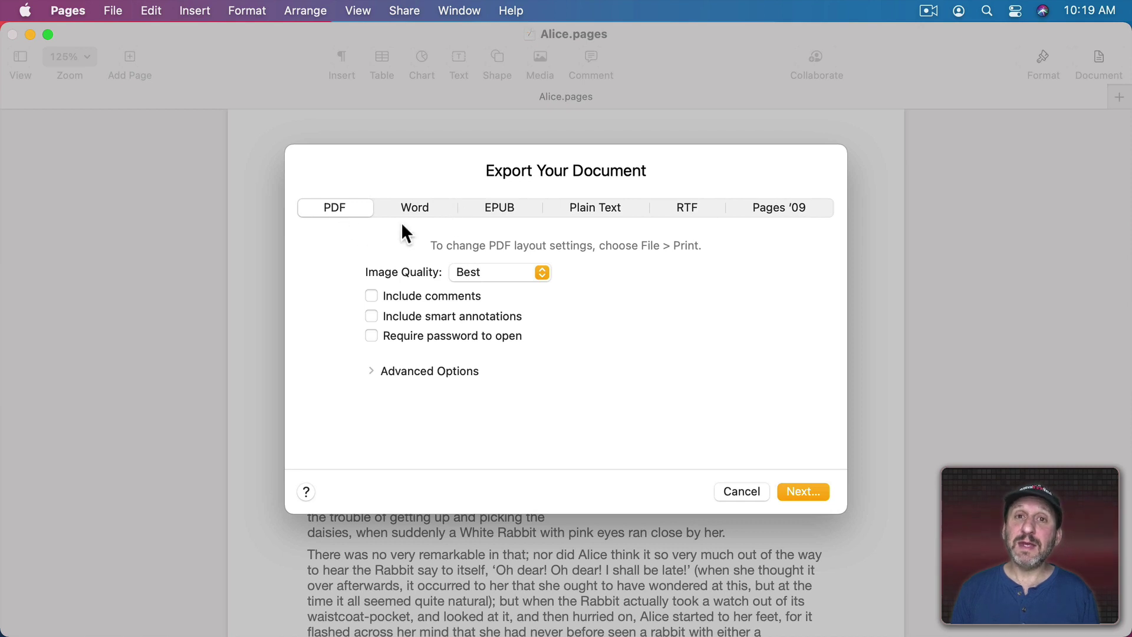
{"action": "left_click", "coordinate": [373, 335]}
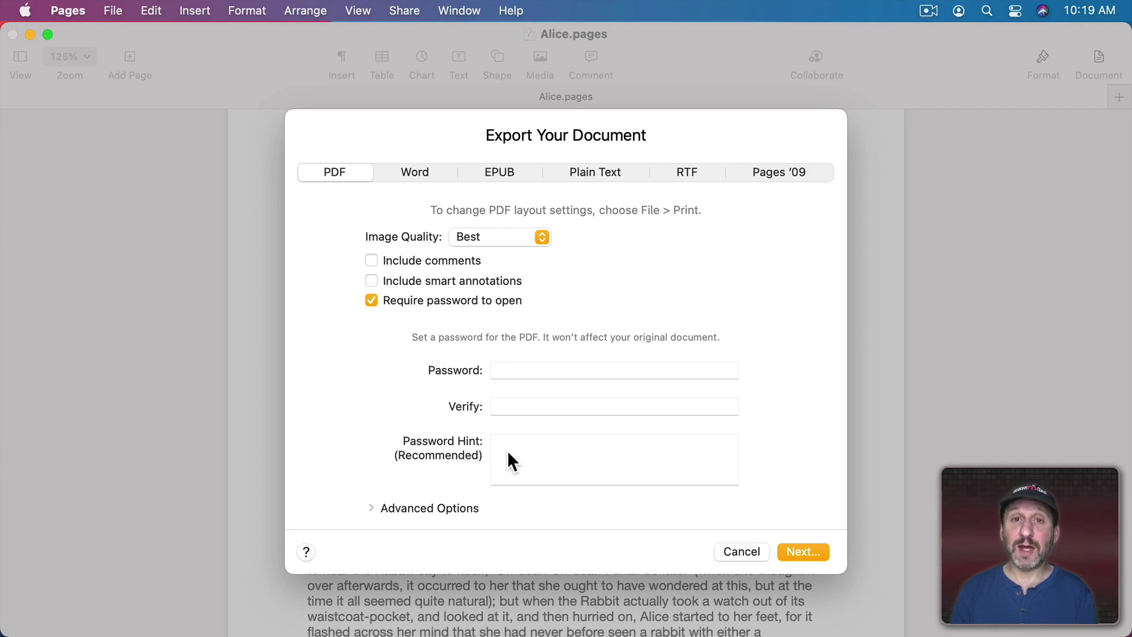
{"action": "left_click", "coordinate": [803, 551]}
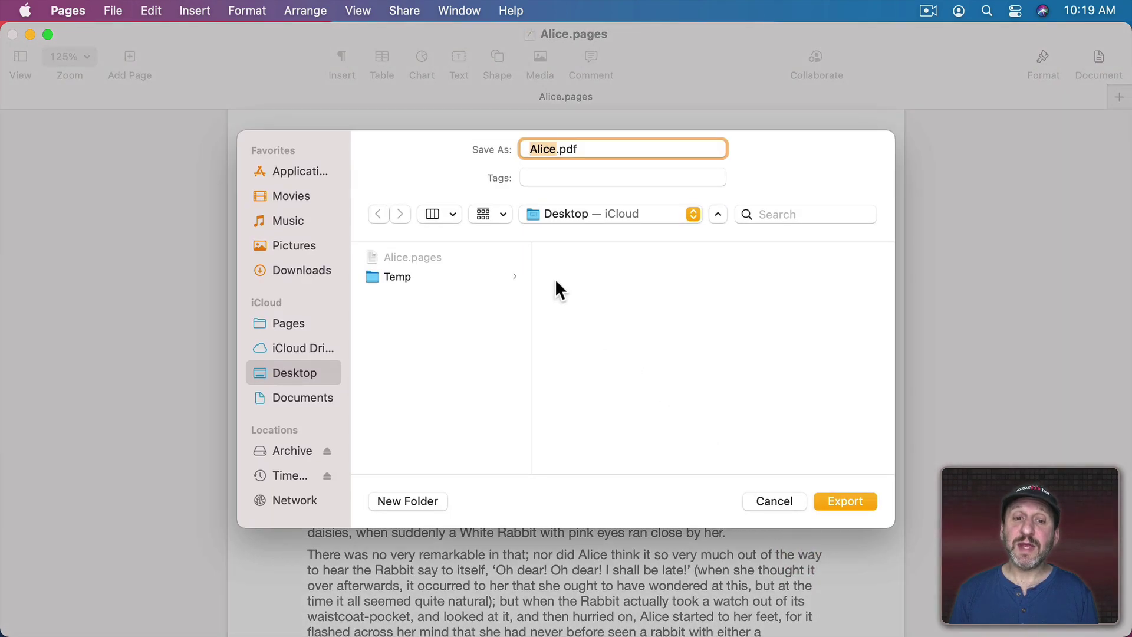
{"action": "left_click", "coordinate": [843, 500]}
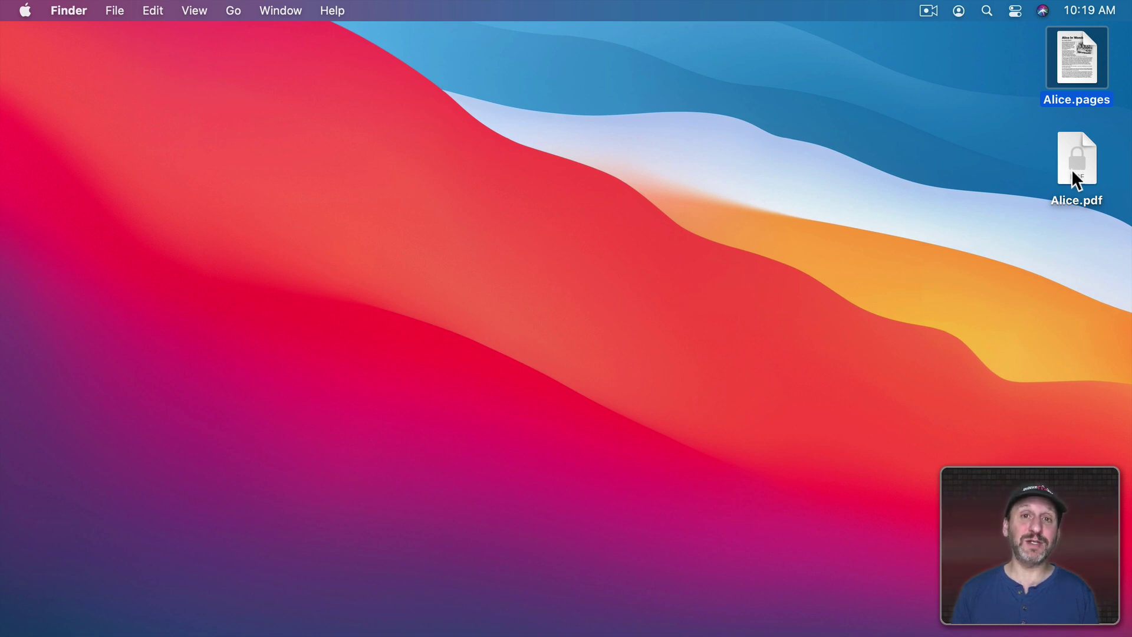
Open Alice.pdf from the desktop in Preview and enter its password to unlock it
{"action": "double_click", "coordinate": [1072, 172]}
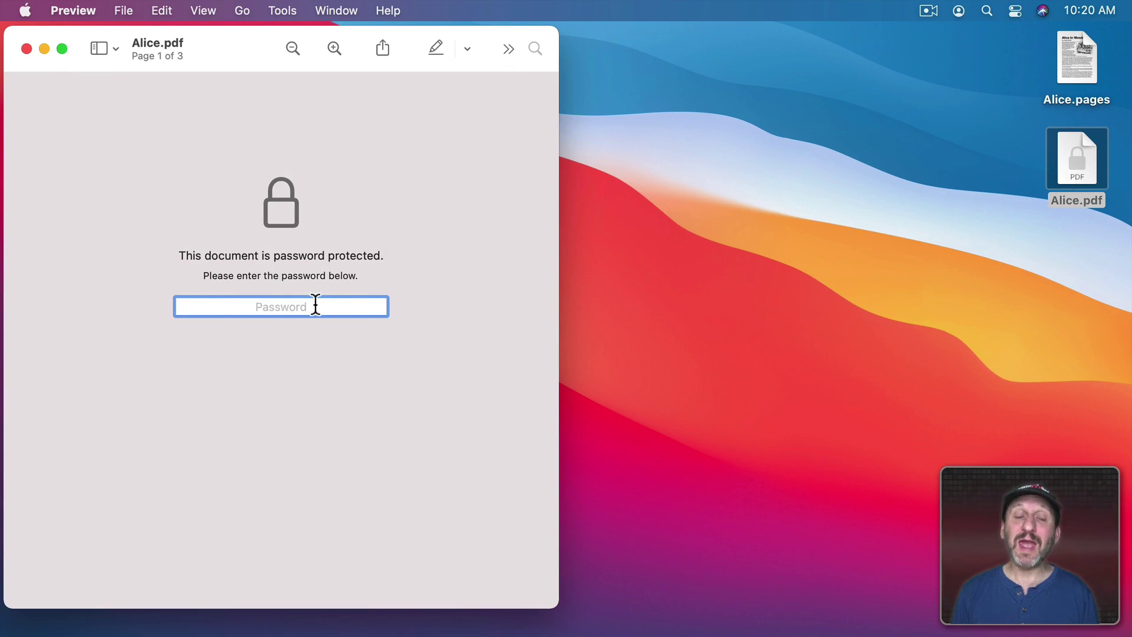
{"action": "type", "text": "alice"}
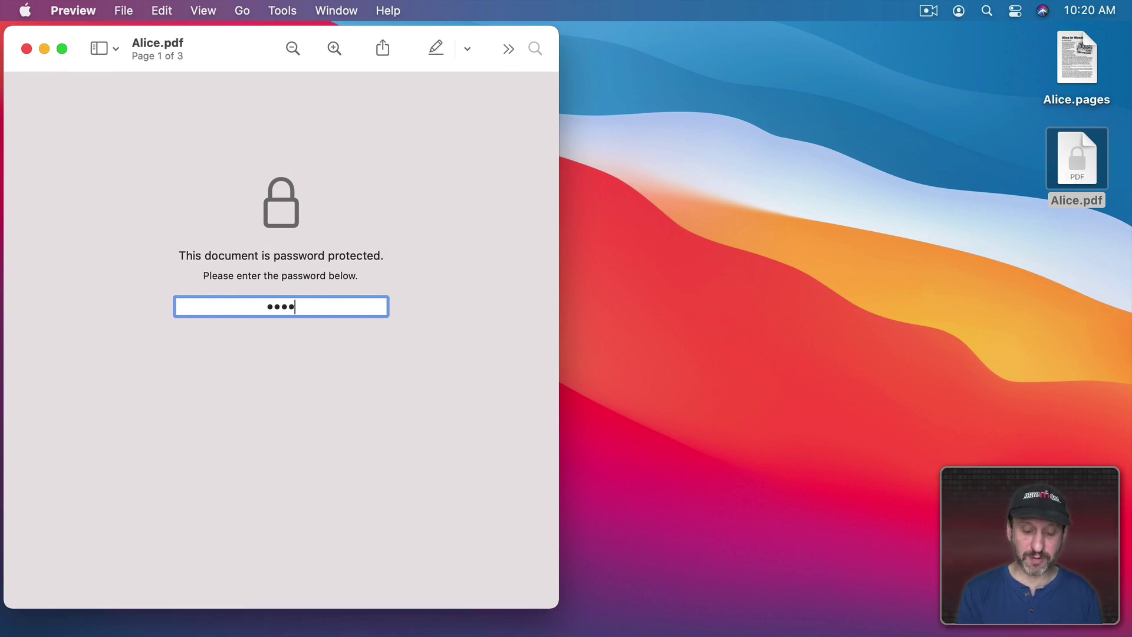
{"action": "key", "text": "Return"}
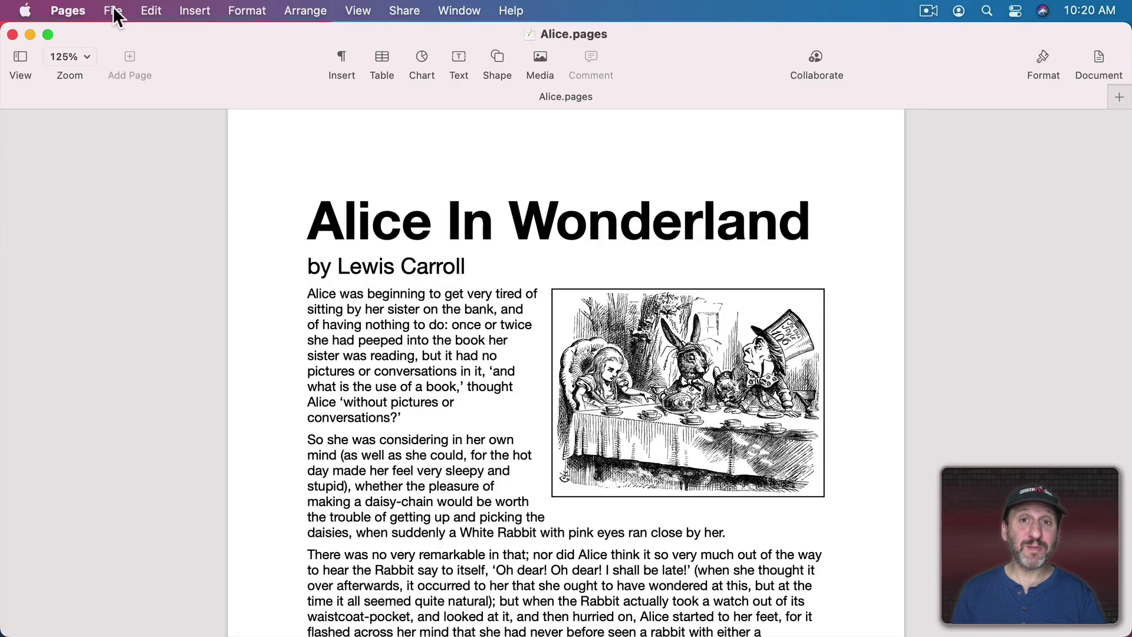
Print Alice.pages using Save as PDF and show its Security Options
{"action": "left_click", "coordinate": [113, 8]}
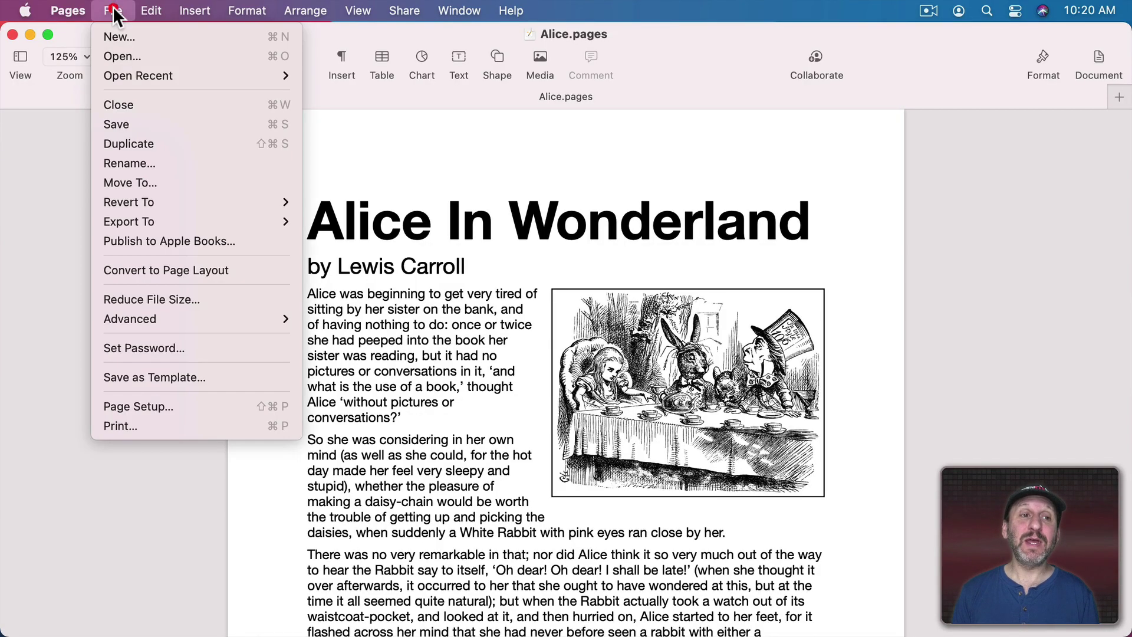
{"action": "left_click", "coordinate": [132, 425]}
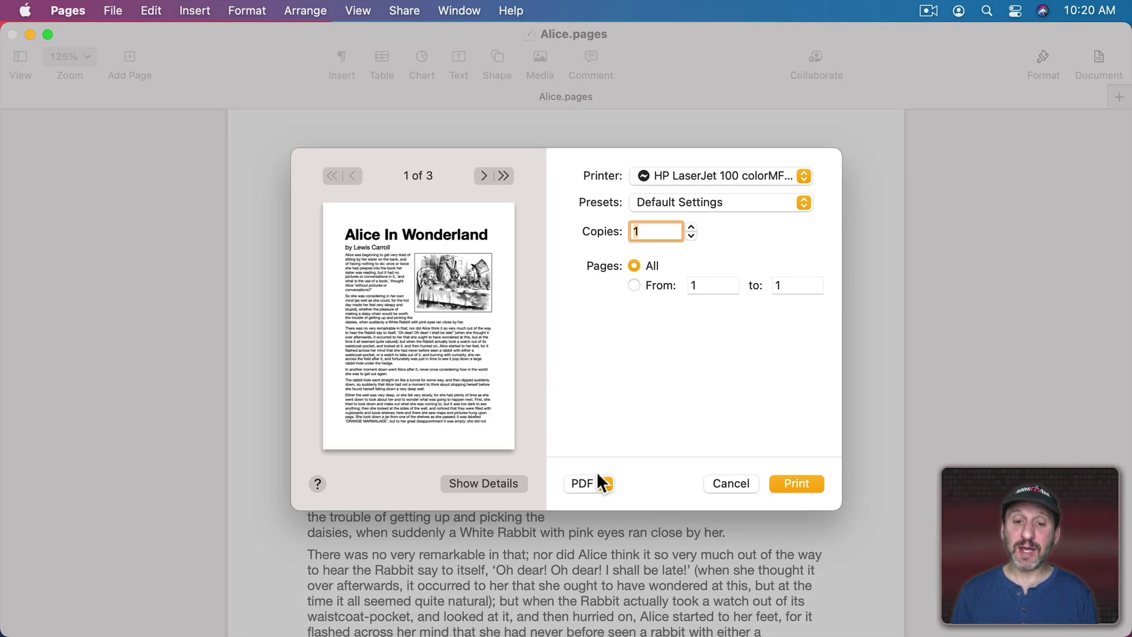
{"action": "left_click", "coordinate": [591, 494]}
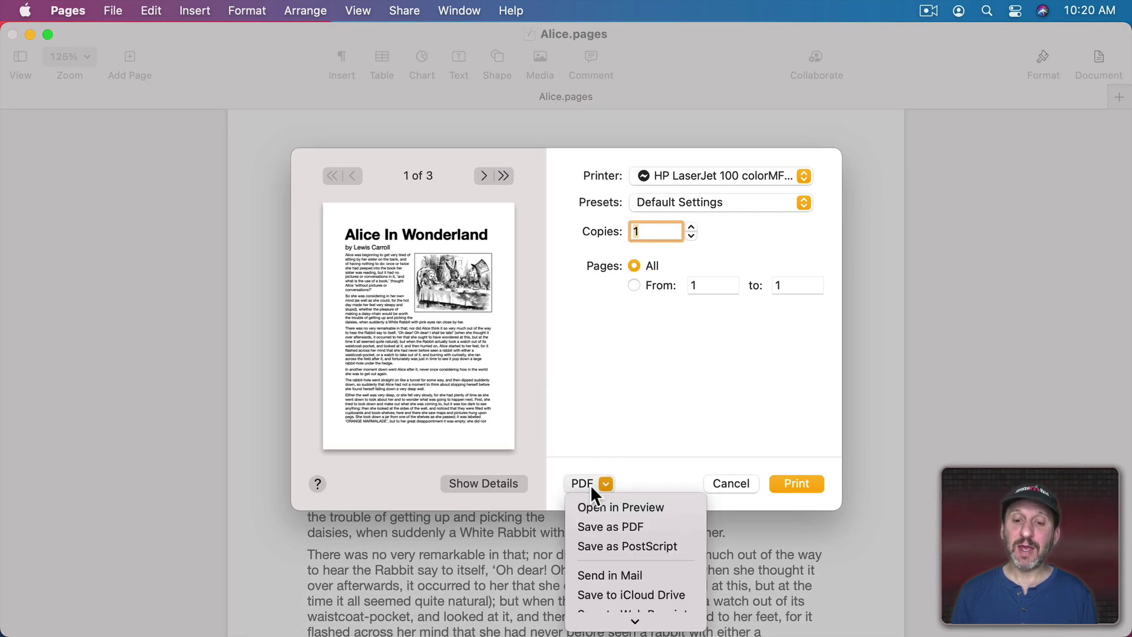
{"action": "left_click", "coordinate": [596, 525]}
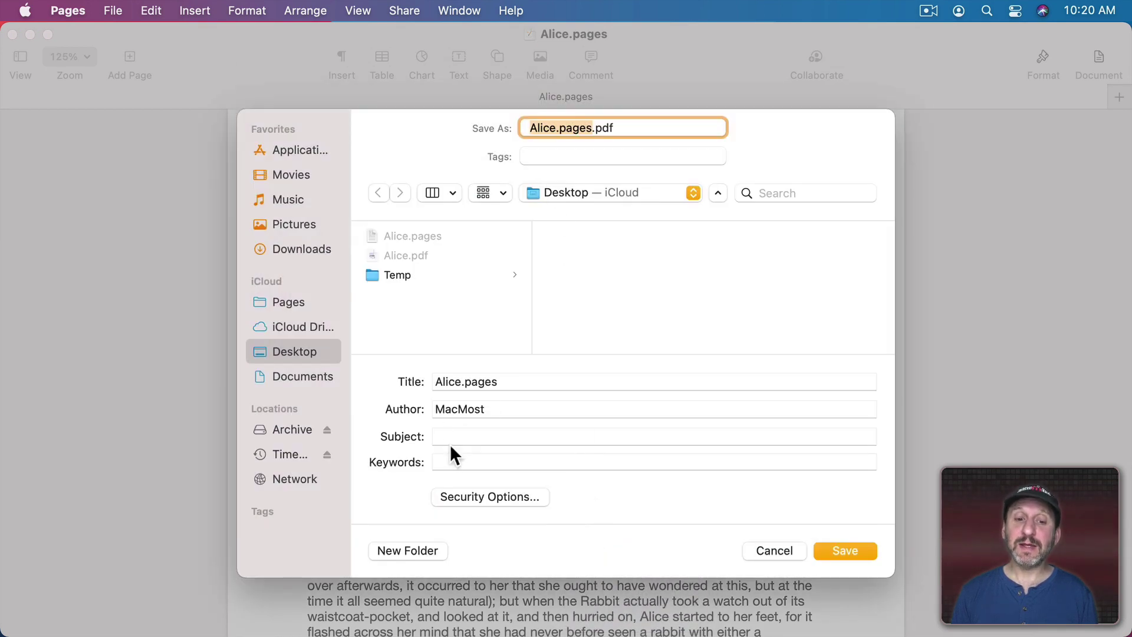
{"action": "left_click", "coordinate": [472, 502]}
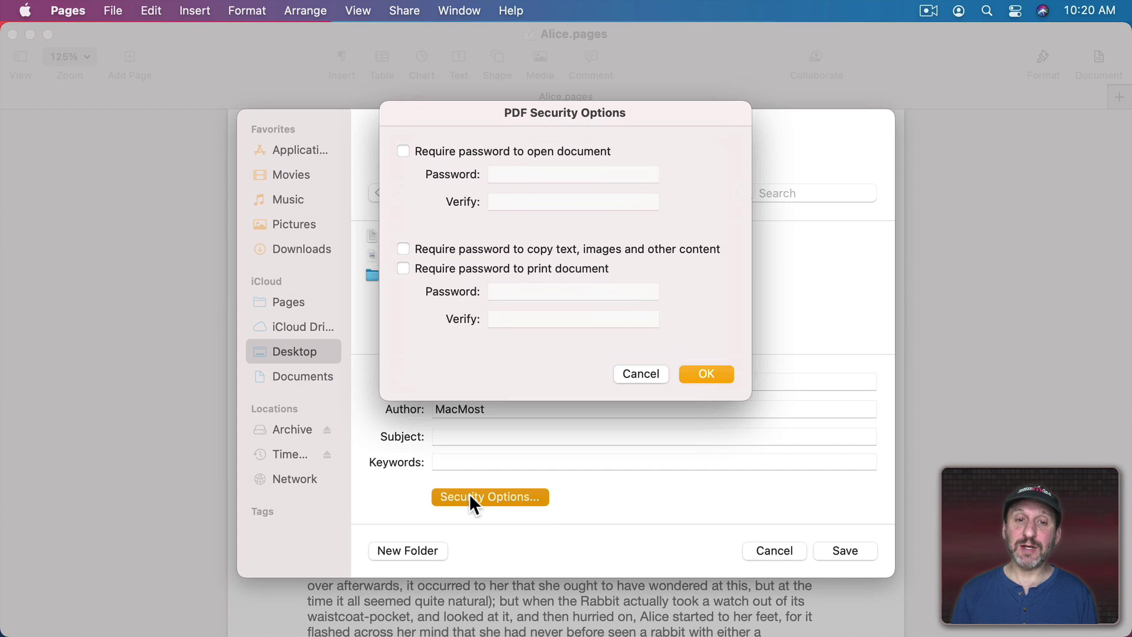
Require passwords to open the PDF, to copy its content, and to print it
{"action": "left_click", "coordinate": [438, 154]}
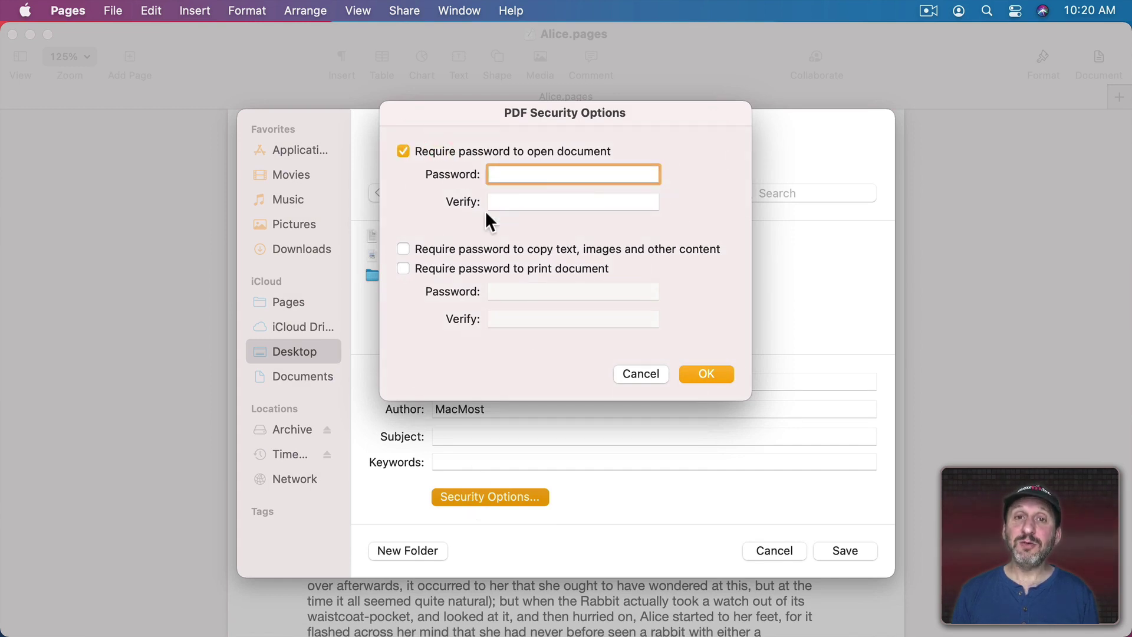
{"action": "left_click", "coordinate": [479, 249]}
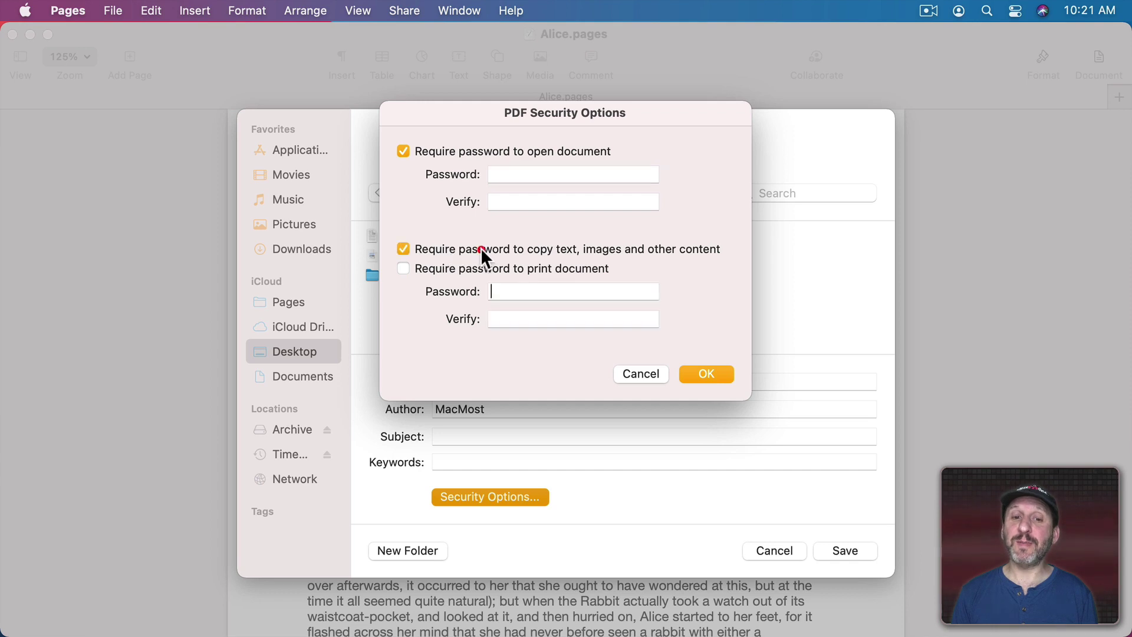
{"action": "left_click", "coordinate": [454, 268]}
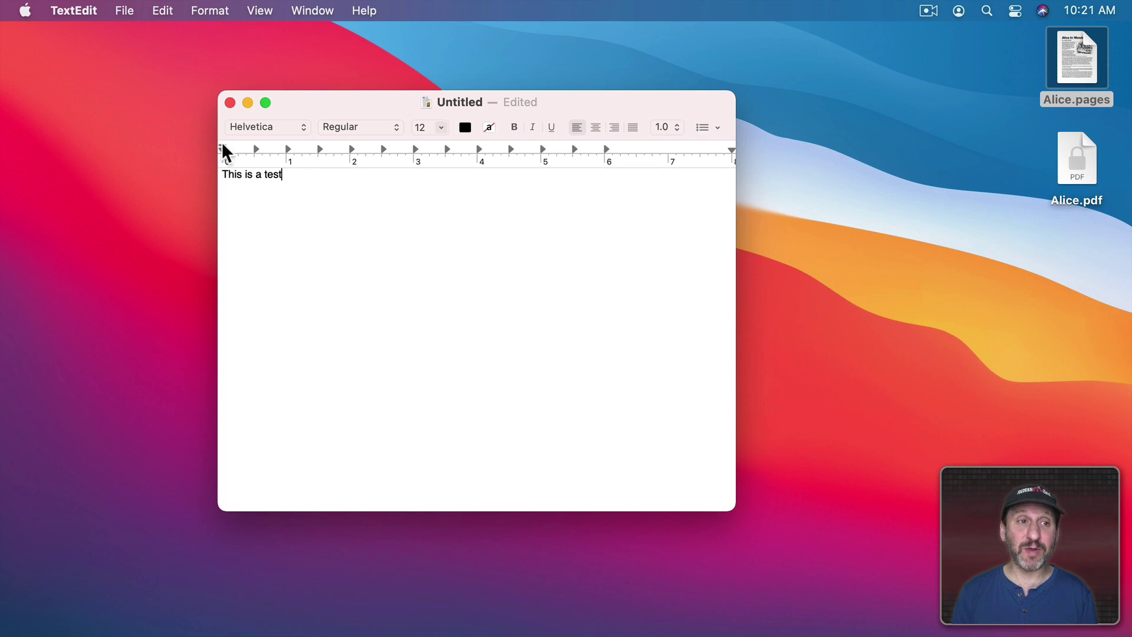
Print the TextEdit test note using Save as PDF and show its Security Options
{"action": "left_click", "coordinate": [120, 9]}
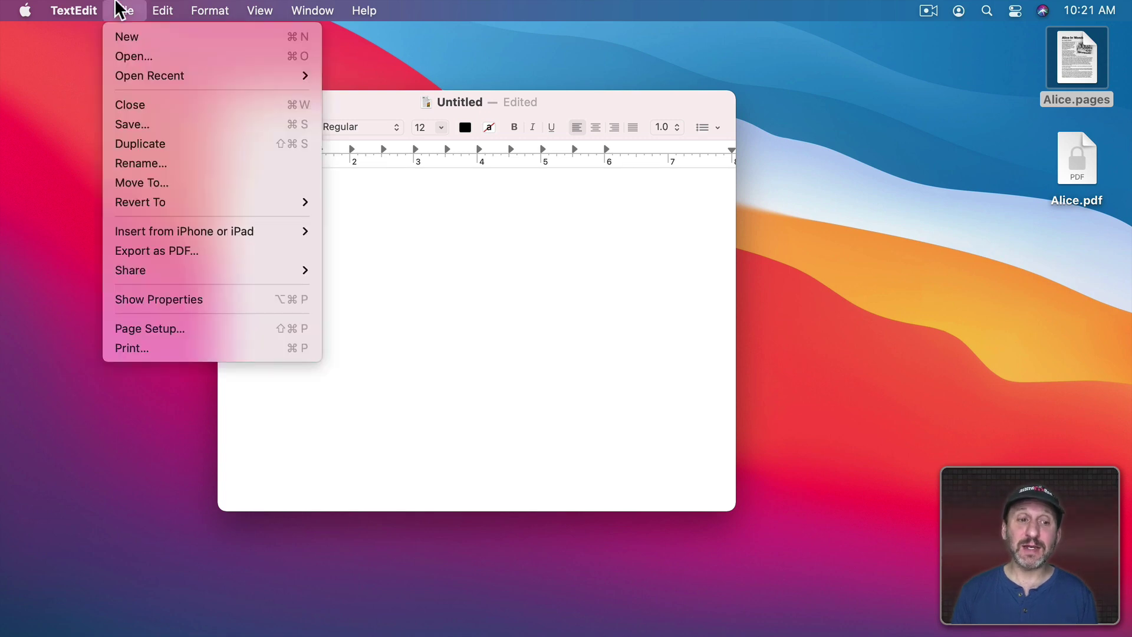
{"action": "left_click", "coordinate": [167, 348]}
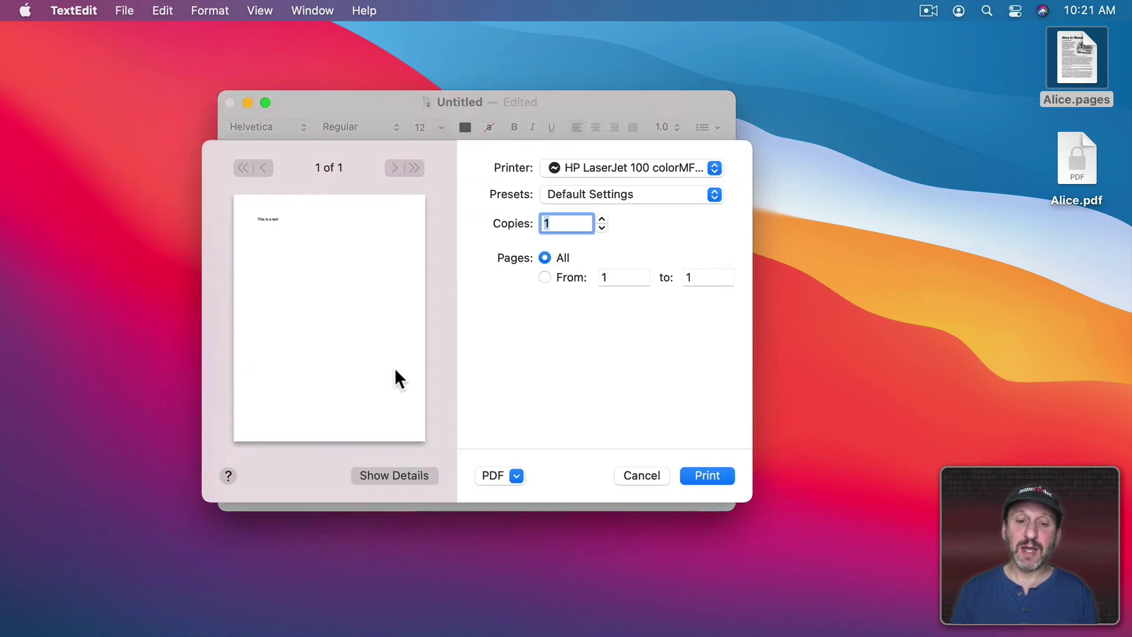
{"action": "left_click", "coordinate": [500, 475]}
{"action": "left_click", "coordinate": [506, 520]}
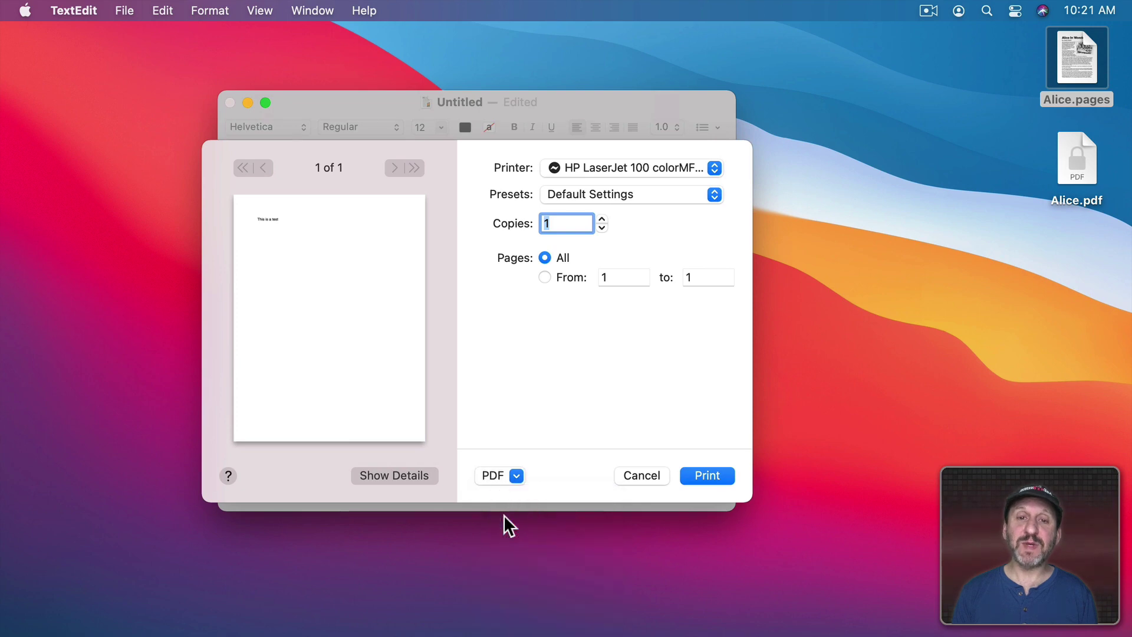
{"action": "left_click", "coordinate": [411, 530]}
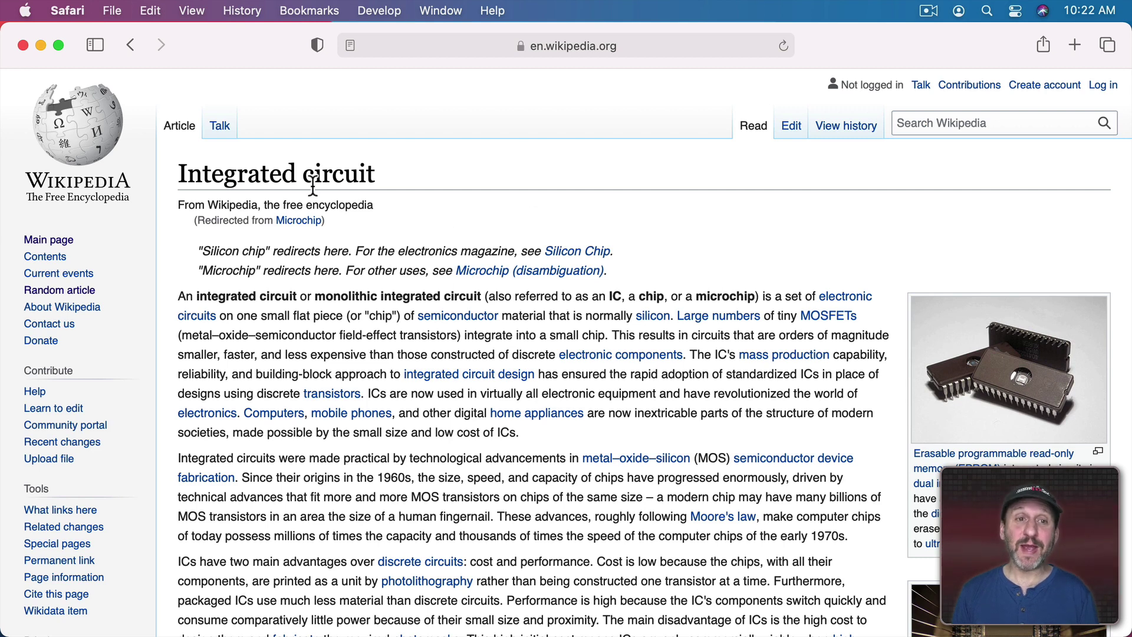
Print the Integrated circuit article from Safari using Save as PDF and show its Security Options
{"action": "left_click", "coordinate": [112, 11]}
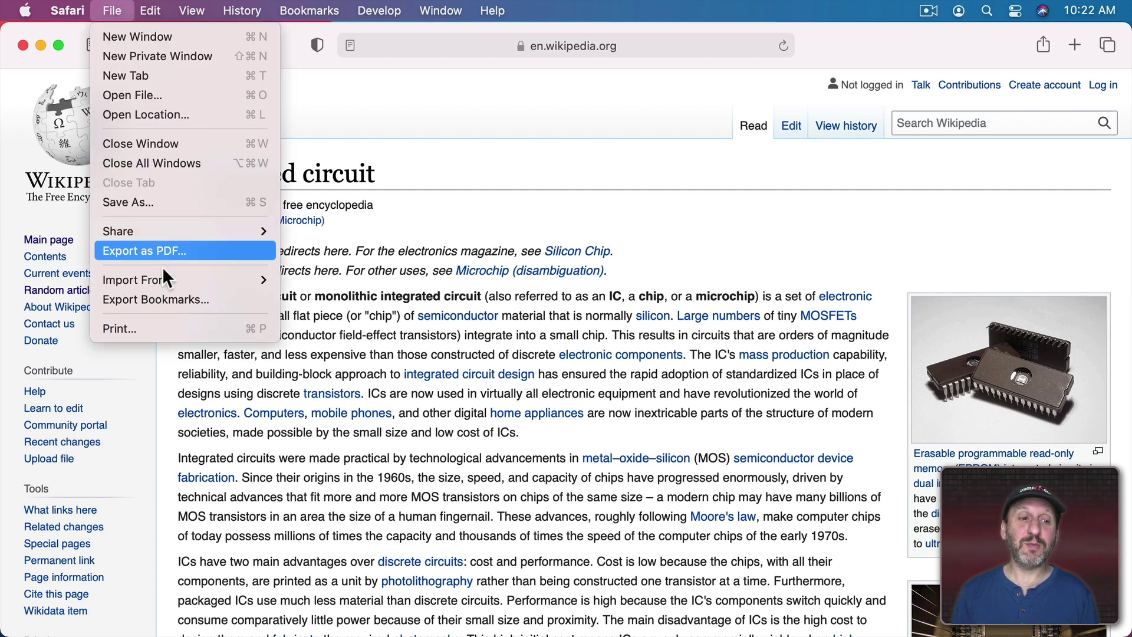
{"action": "left_click", "coordinate": [164, 328]}
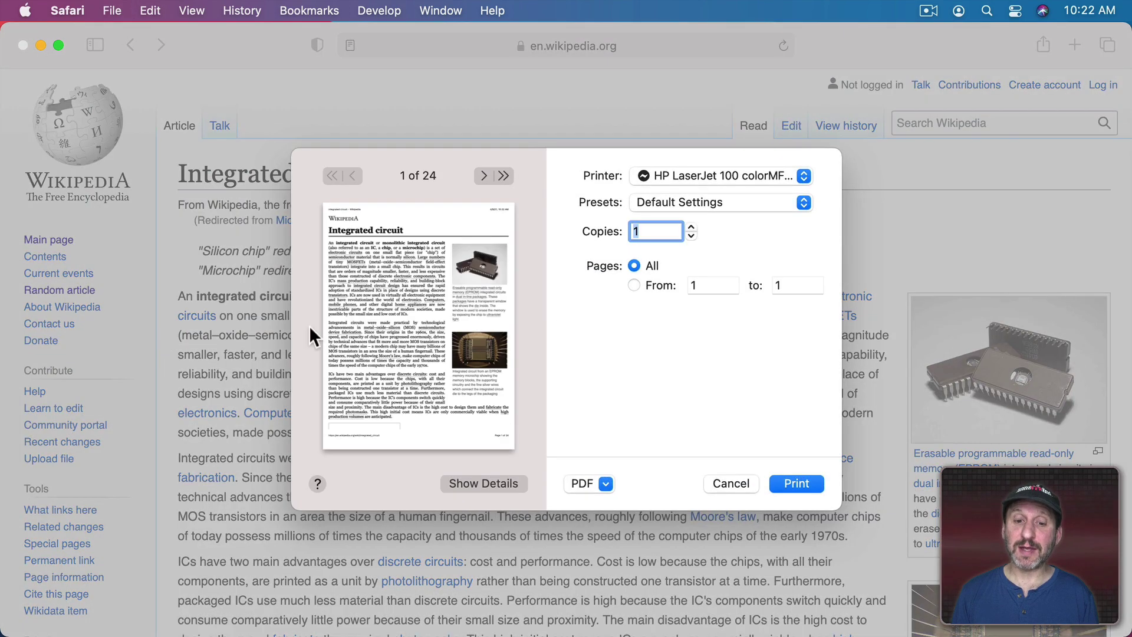
{"action": "left_click", "coordinate": [583, 487]}
{"action": "left_click", "coordinate": [592, 525]}
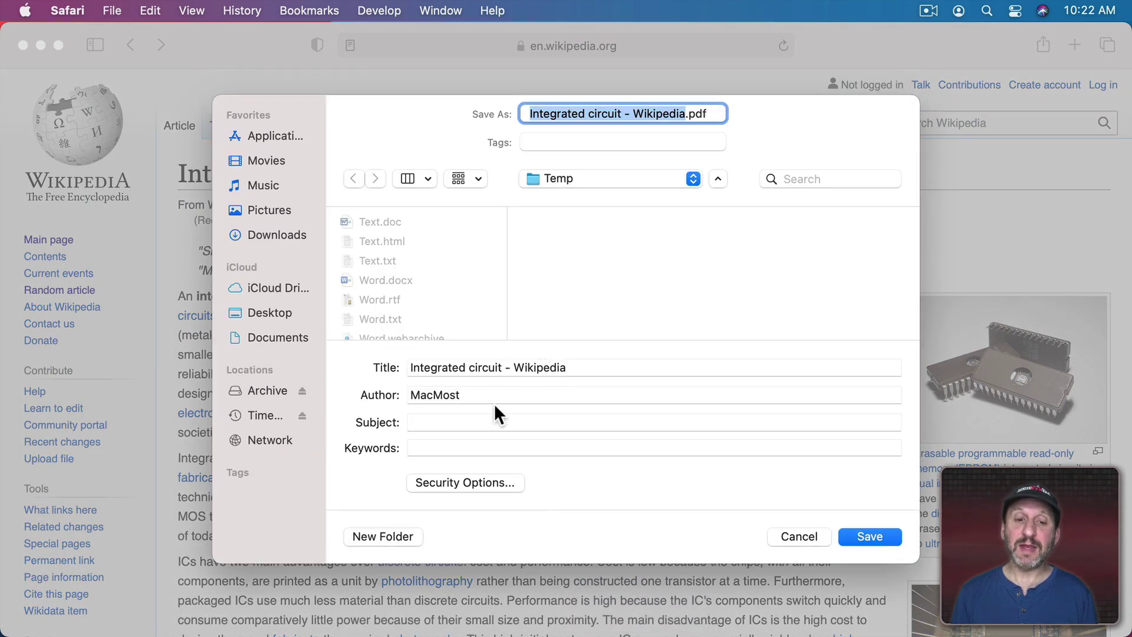
{"action": "left_click", "coordinate": [476, 481]}
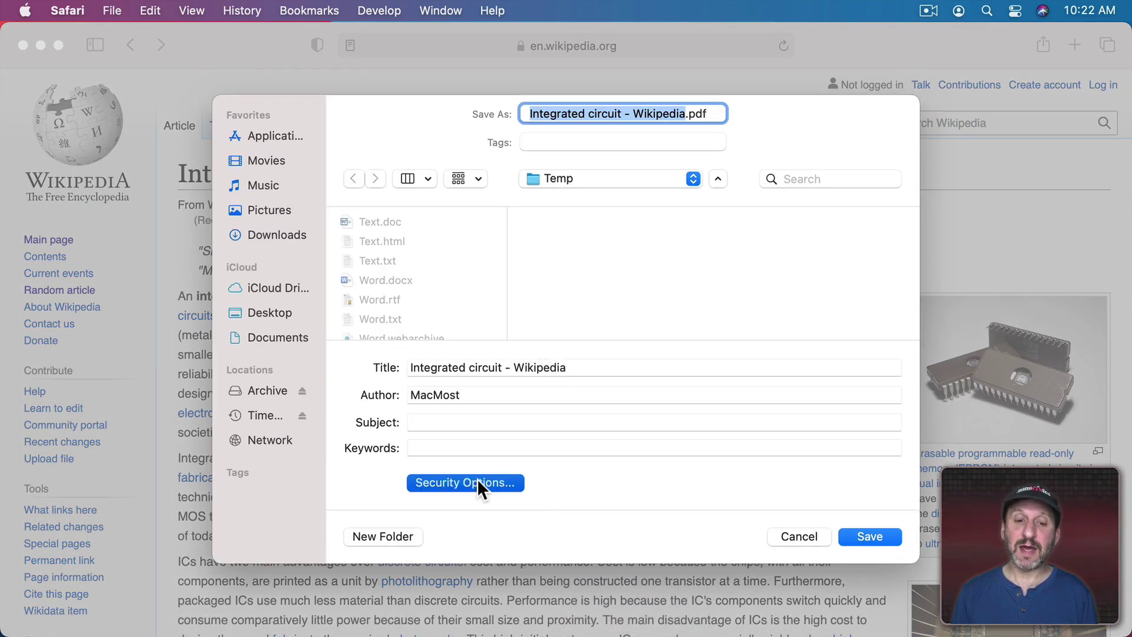